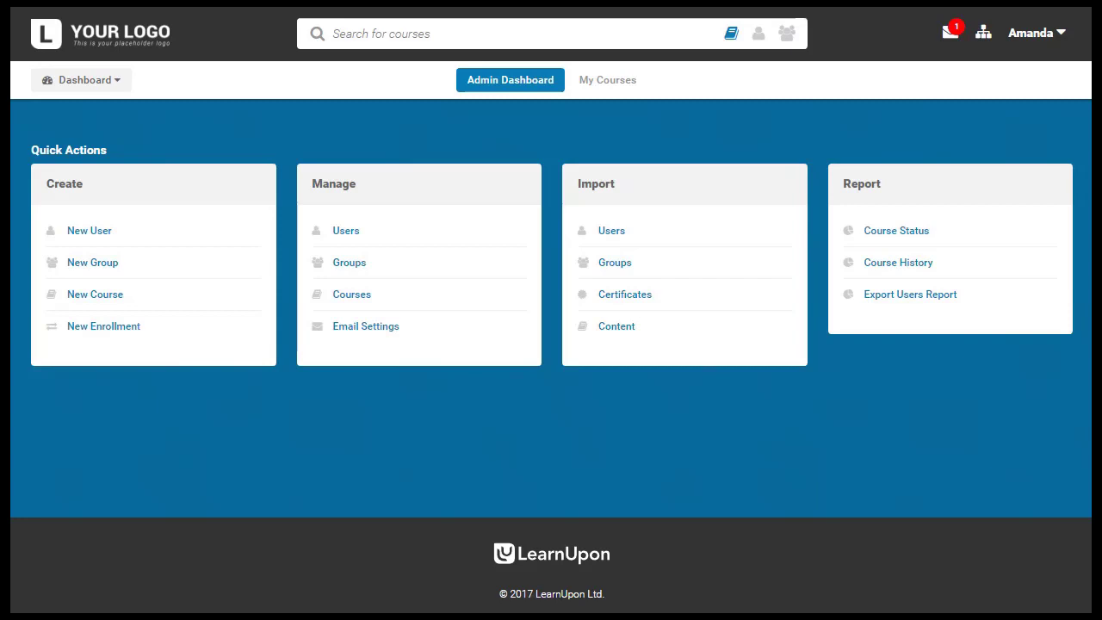
Open the Users page and review the user type options in the invitation form, closing it without inviting anyone
{"action": "left_click", "coordinate": [110, 86]}
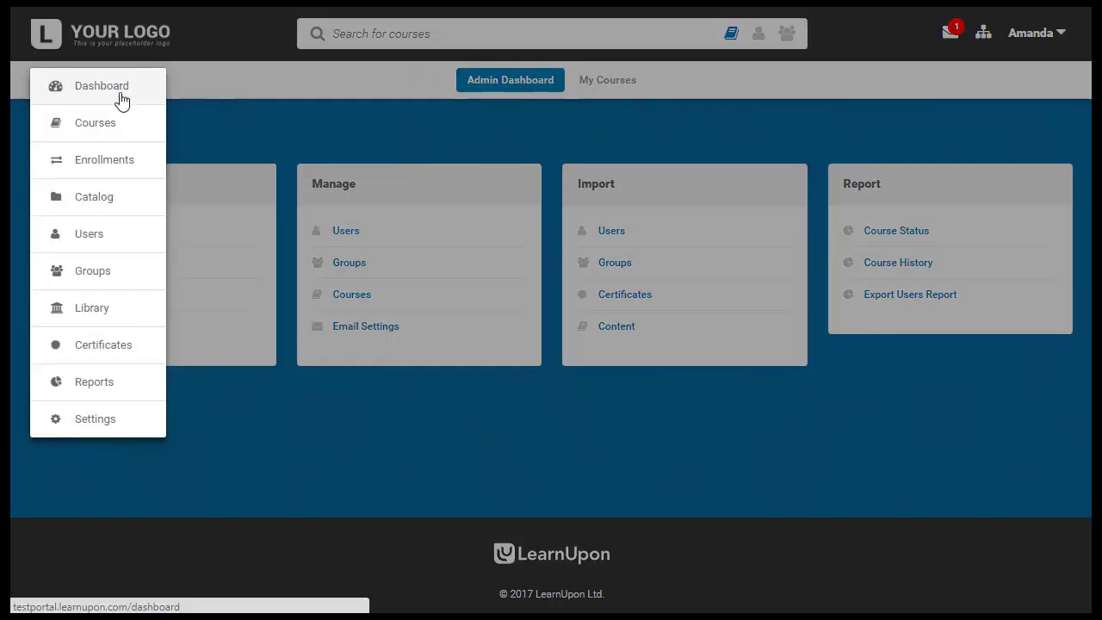
{"action": "left_click", "coordinate": [108, 242]}
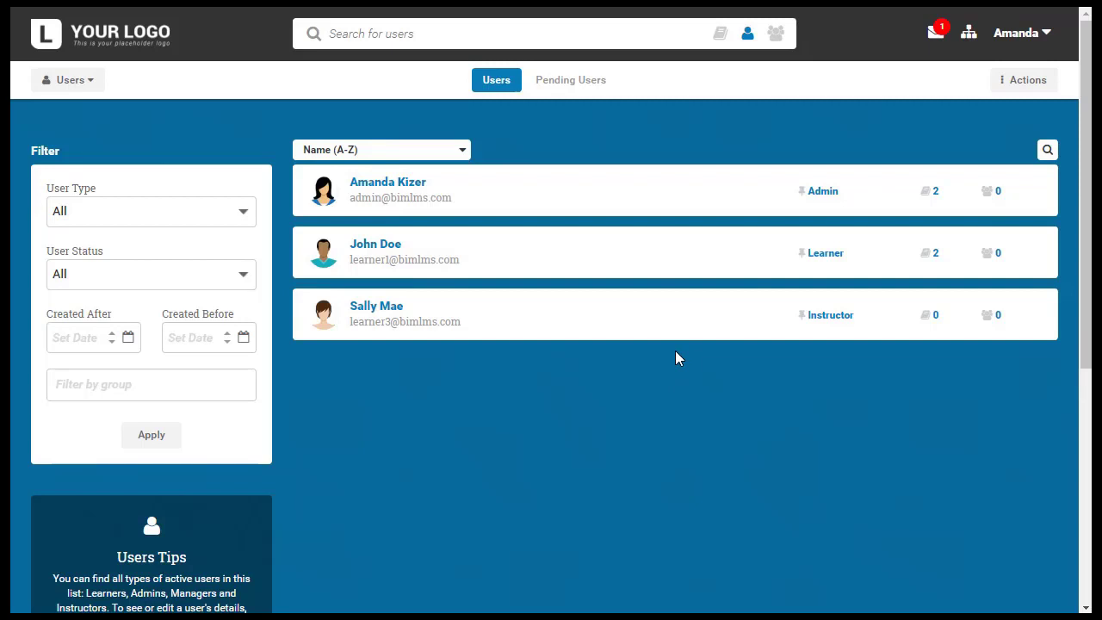
{"action": "left_click", "coordinate": [1055, 89]}
{"action": "left_click", "coordinate": [1055, 89]}
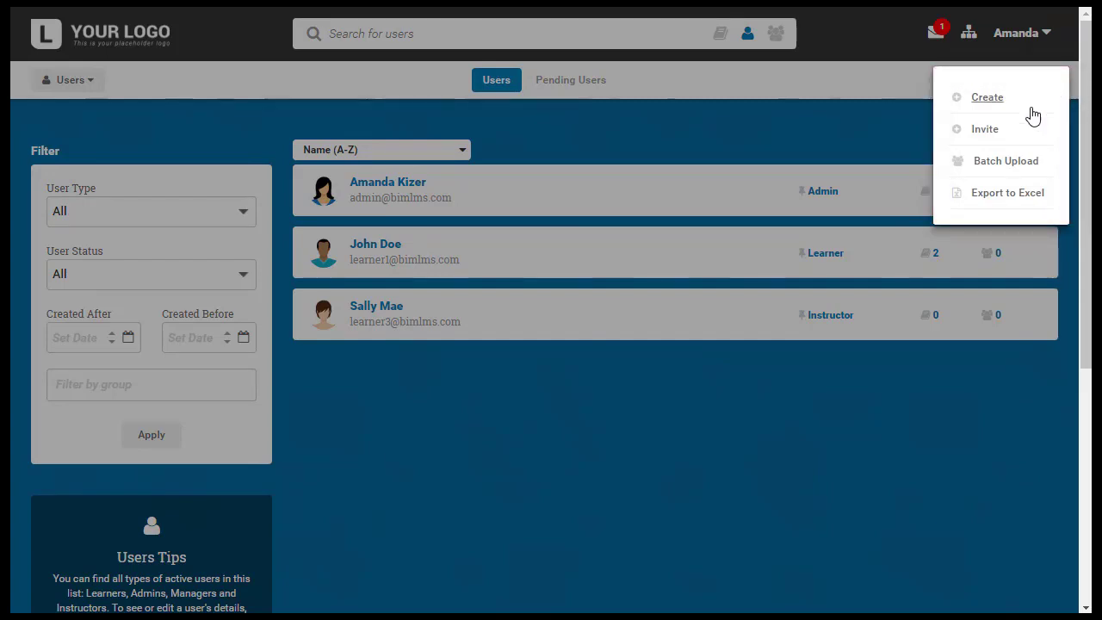
{"action": "left_click", "coordinate": [989, 136]}
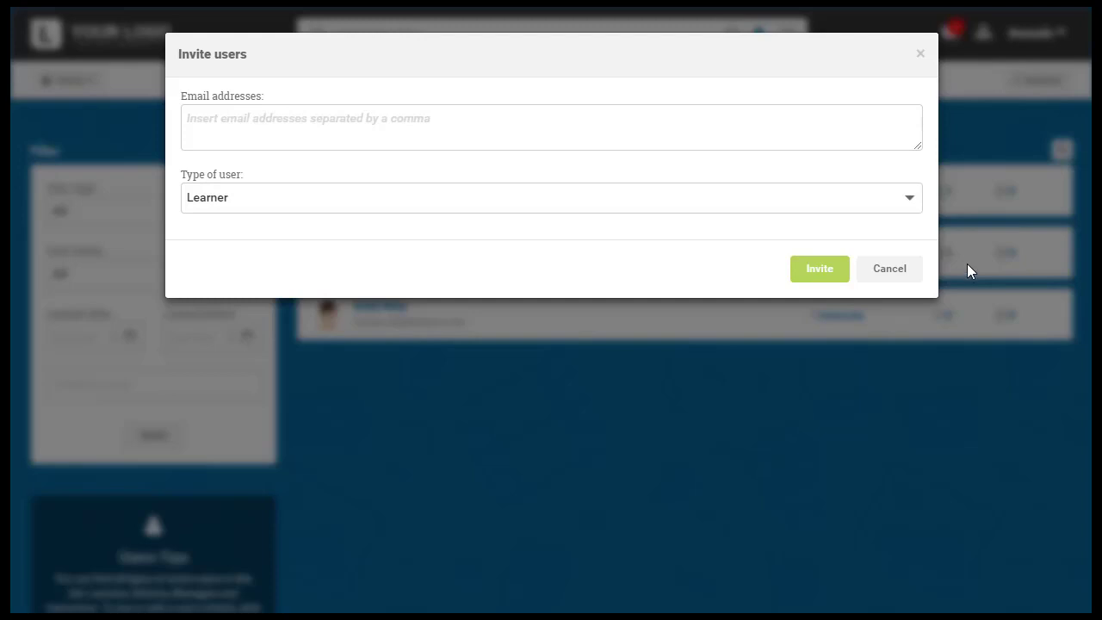
{"action": "left_click", "coordinate": [913, 202]}
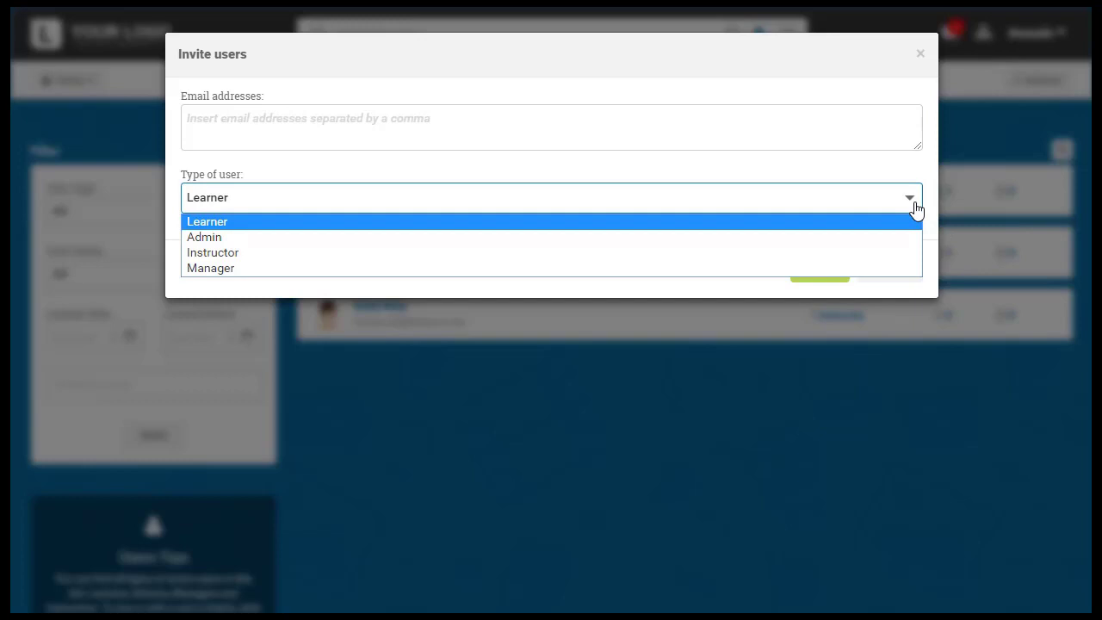
{"action": "left_click", "coordinate": [916, 209]}
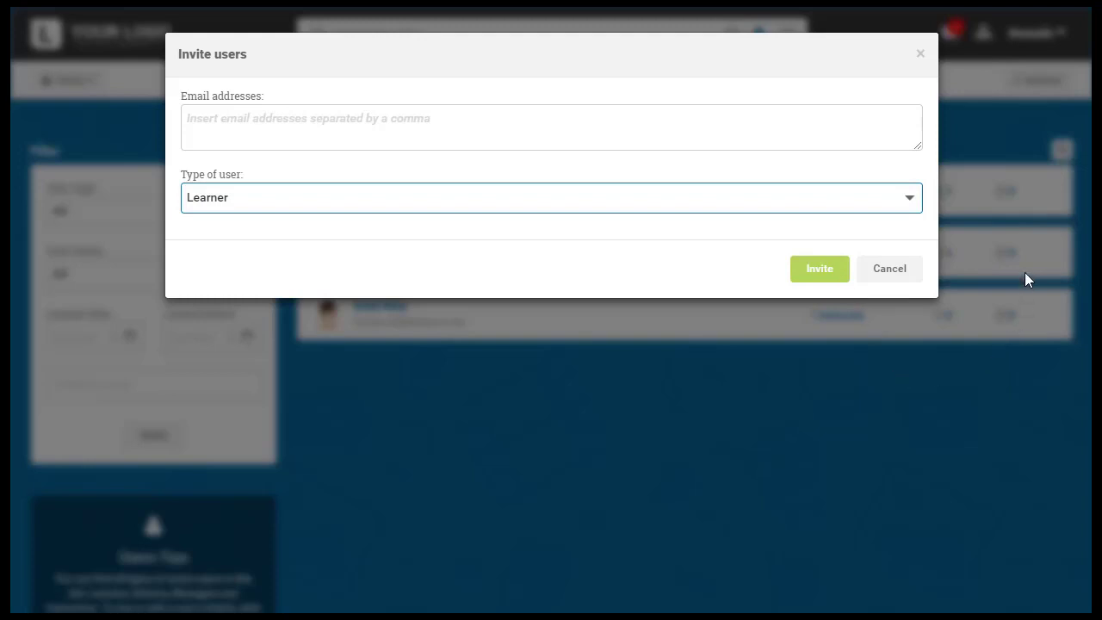
{"action": "left_click", "coordinate": [918, 57]}
Check the pending users list and review the blank new-user form, returning to the user list without creating anyone
{"action": "left_click", "coordinate": [581, 86]}
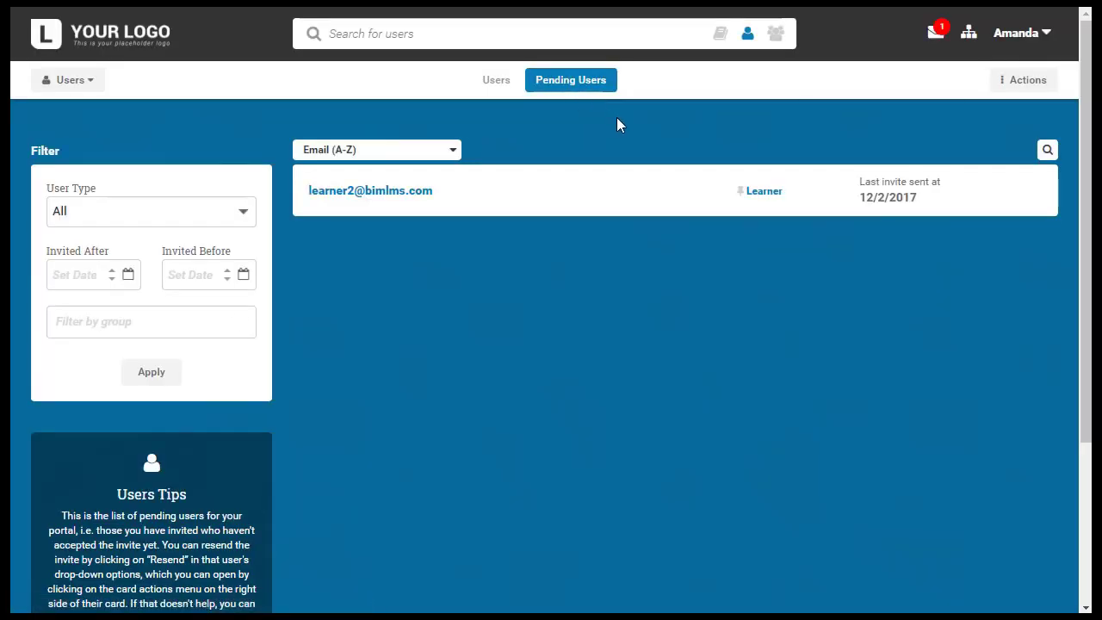
{"action": "left_click", "coordinate": [498, 82]}
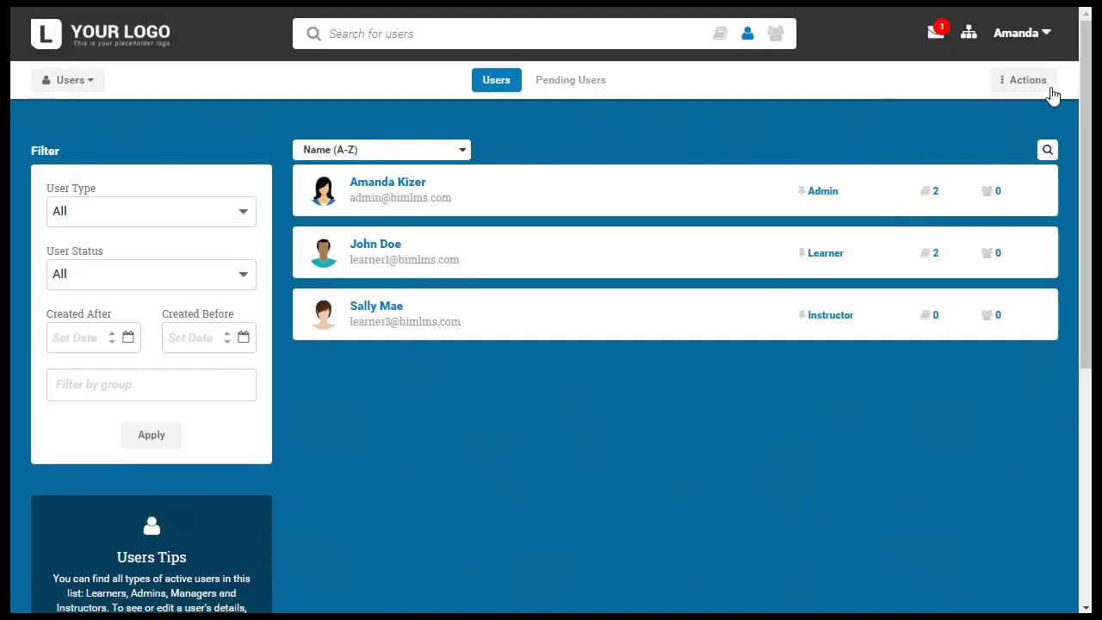
{"action": "left_click", "coordinate": [1052, 86]}
{"action": "left_click", "coordinate": [1001, 105]}
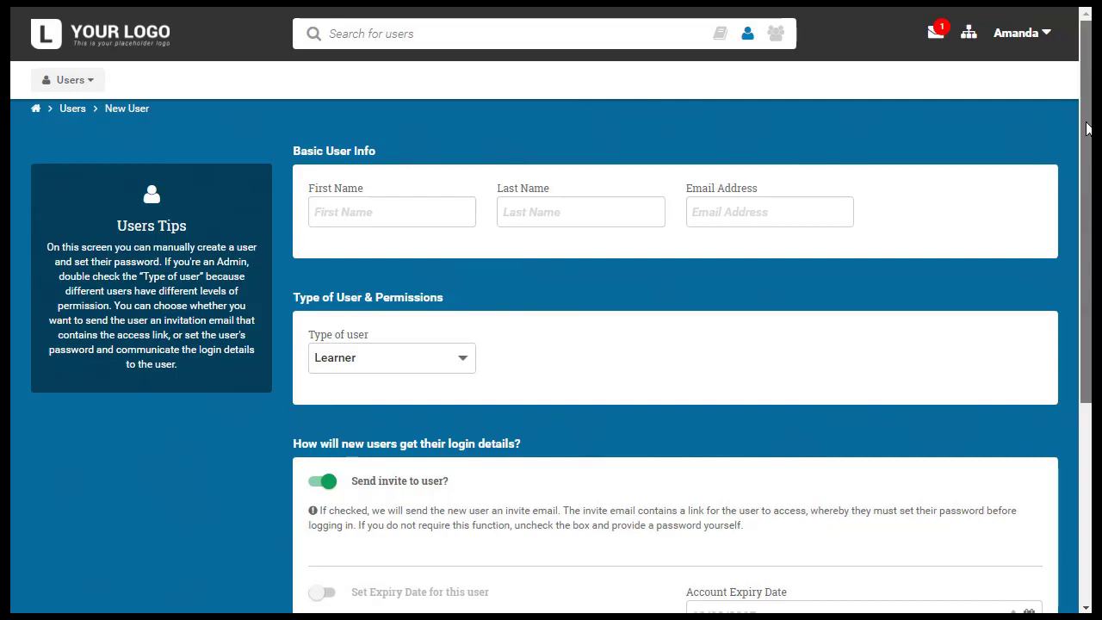
{"action": "left_click_drag", "start_coordinate": [1087, 128], "coordinate": [1088, 291]}
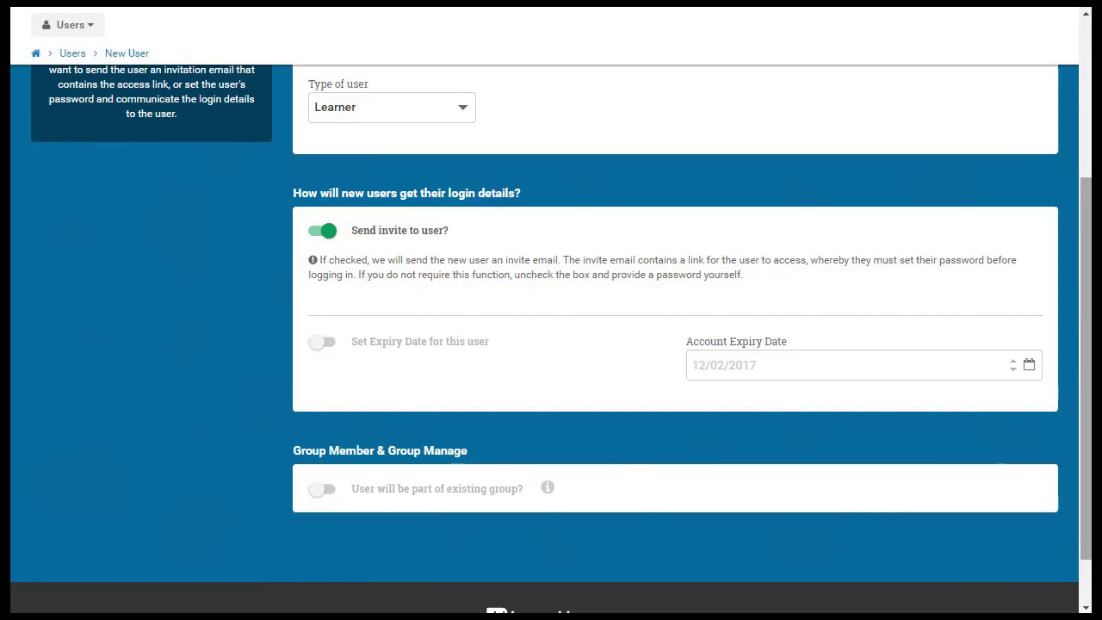
{"action": "left_click_drag", "start_coordinate": [1087, 265], "coordinate": [1084, 91]}
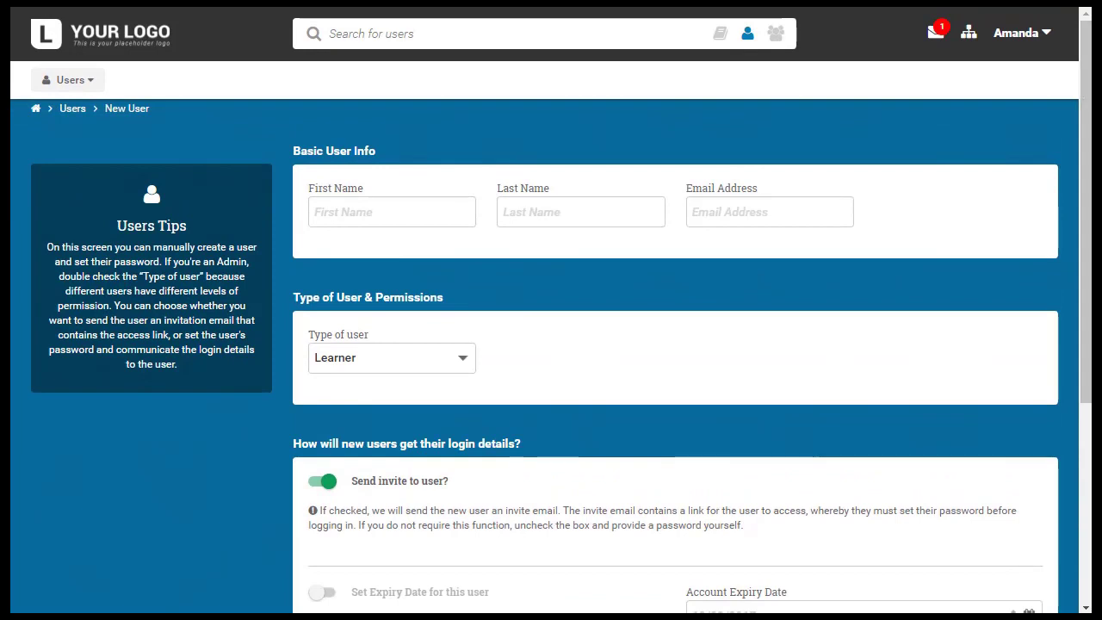
{"action": "left_click", "coordinate": [73, 110]}
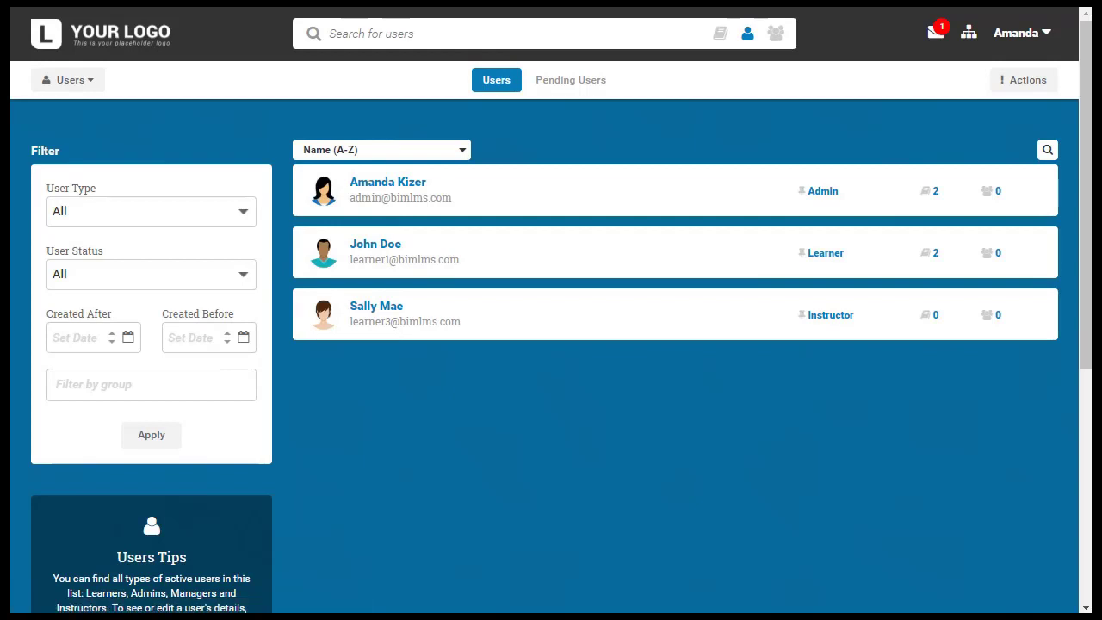
Open the batch user upload page and download the example file for the required format
{"action": "left_click", "coordinate": [1055, 89]}
{"action": "left_click", "coordinate": [1019, 167]}
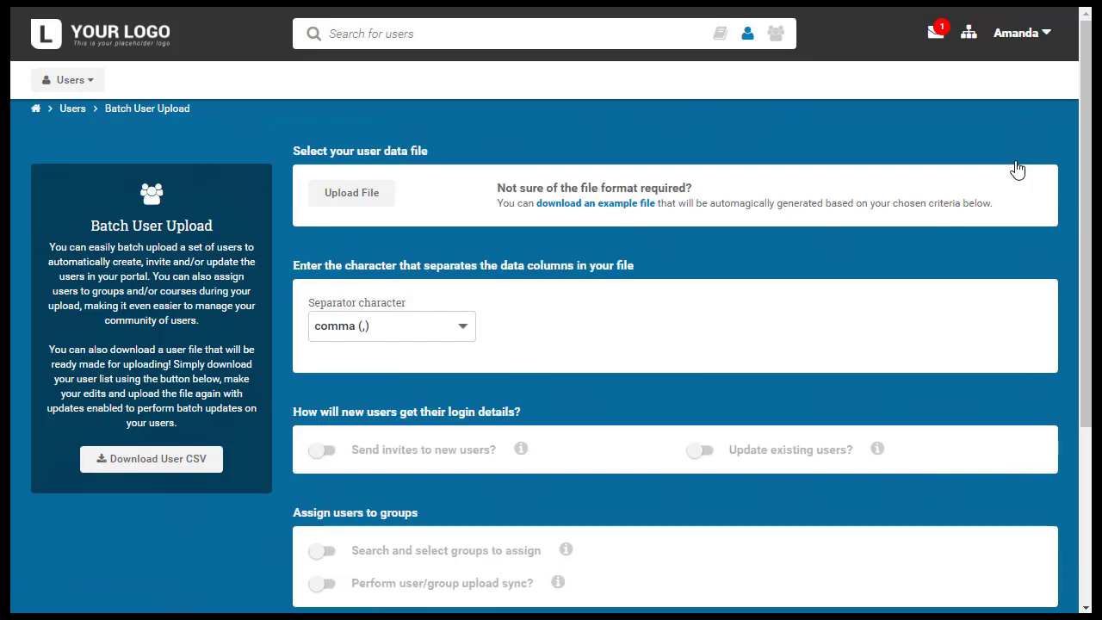
{"action": "left_click", "coordinate": [652, 212]}
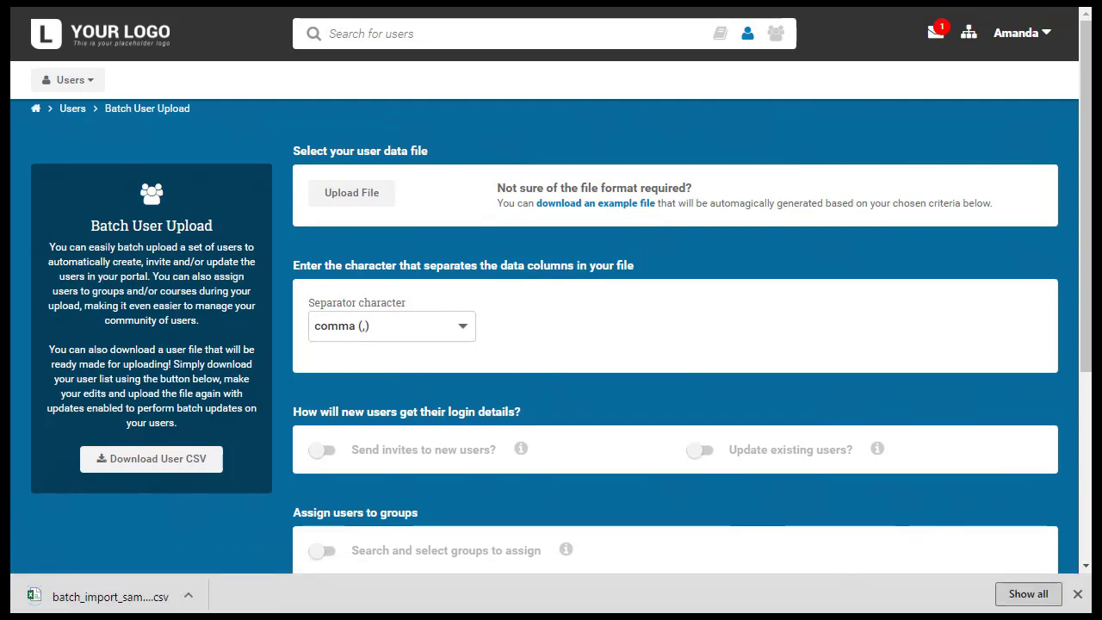
{"action": "left_click", "coordinate": [1077, 594]}
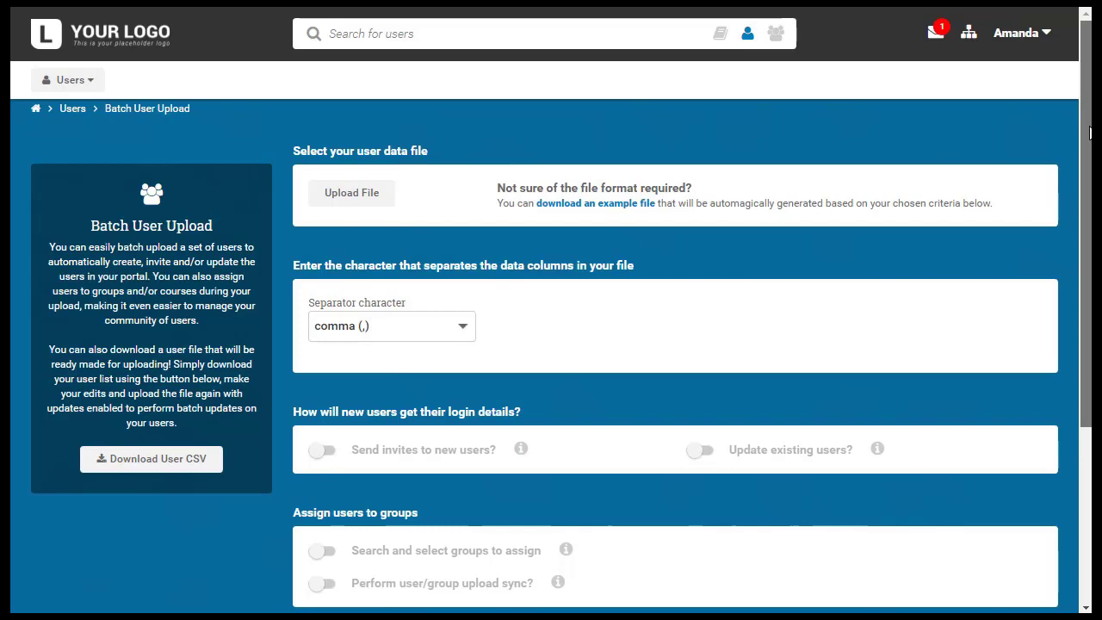
Try the group assignment option of the batch upload by searching for "grou", and switch the option back off
{"action": "scroll", "coordinate": [1090, 134], "scroll_direction": "down", "scroll_amount": 3}
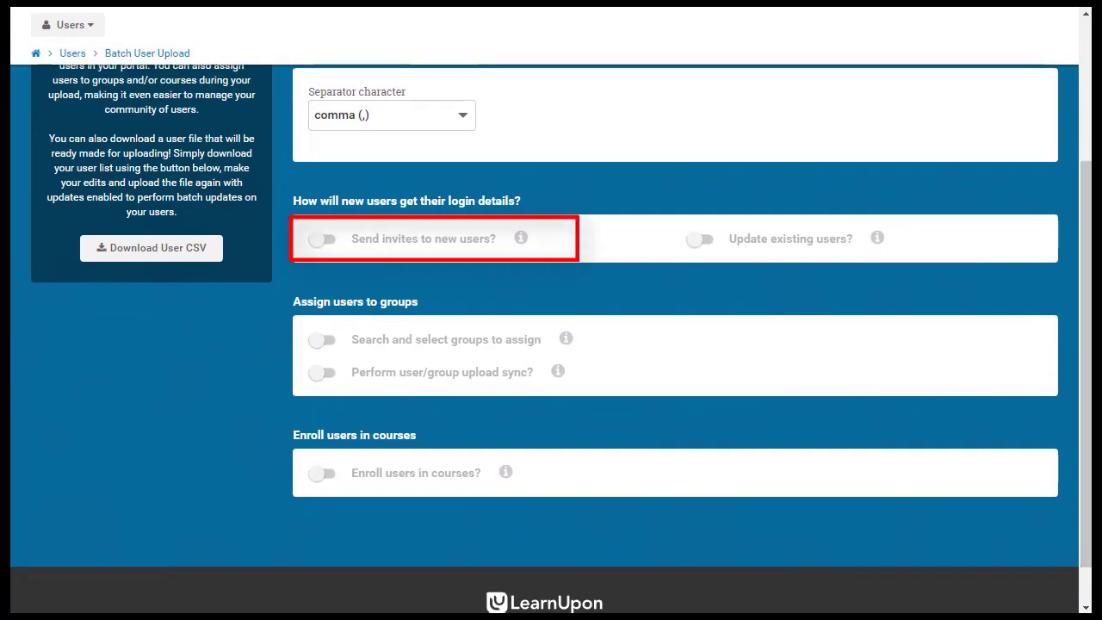
{"action": "left_click", "coordinate": [323, 341]}
{"action": "left_click", "coordinate": [351, 410]}
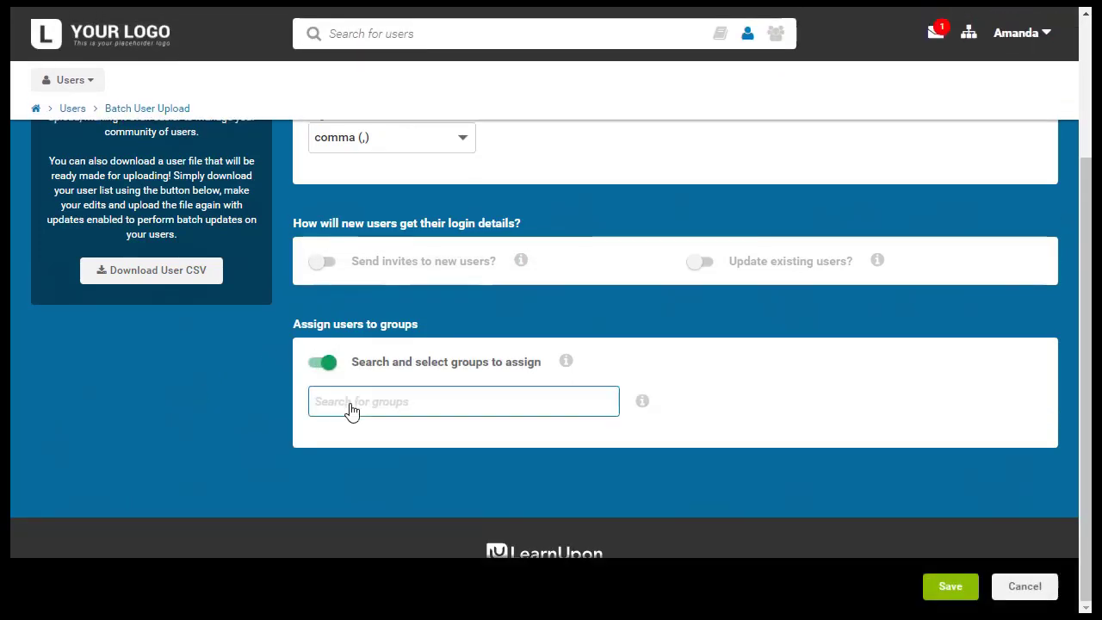
{"action": "type", "text": "g"}
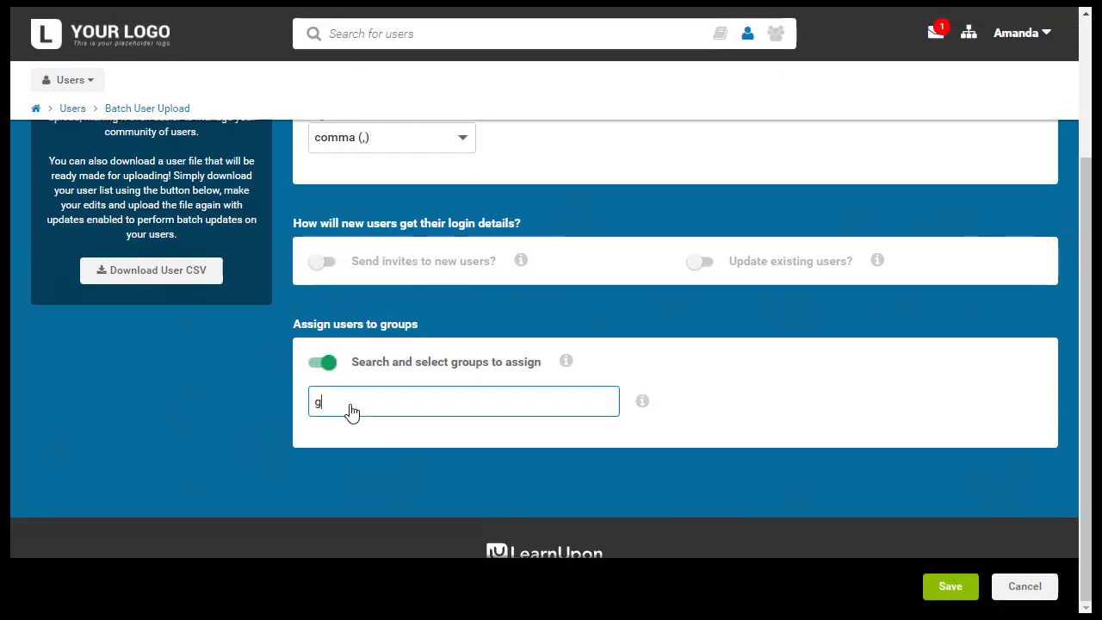
{"action": "type", "text": "rou"}
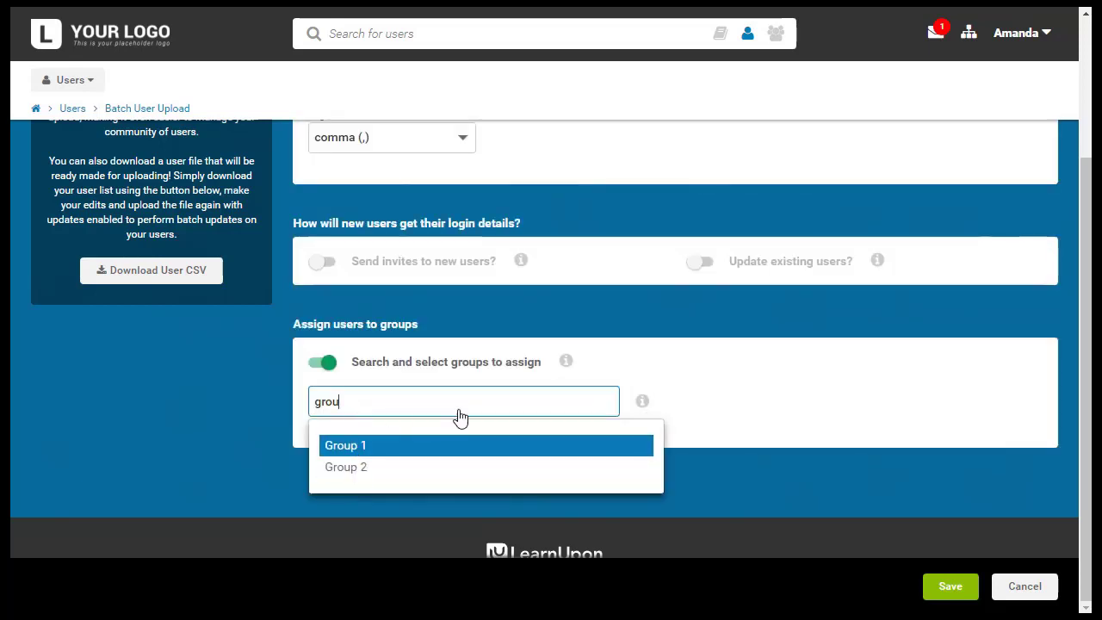
{"action": "left_click", "coordinate": [842, 476]}
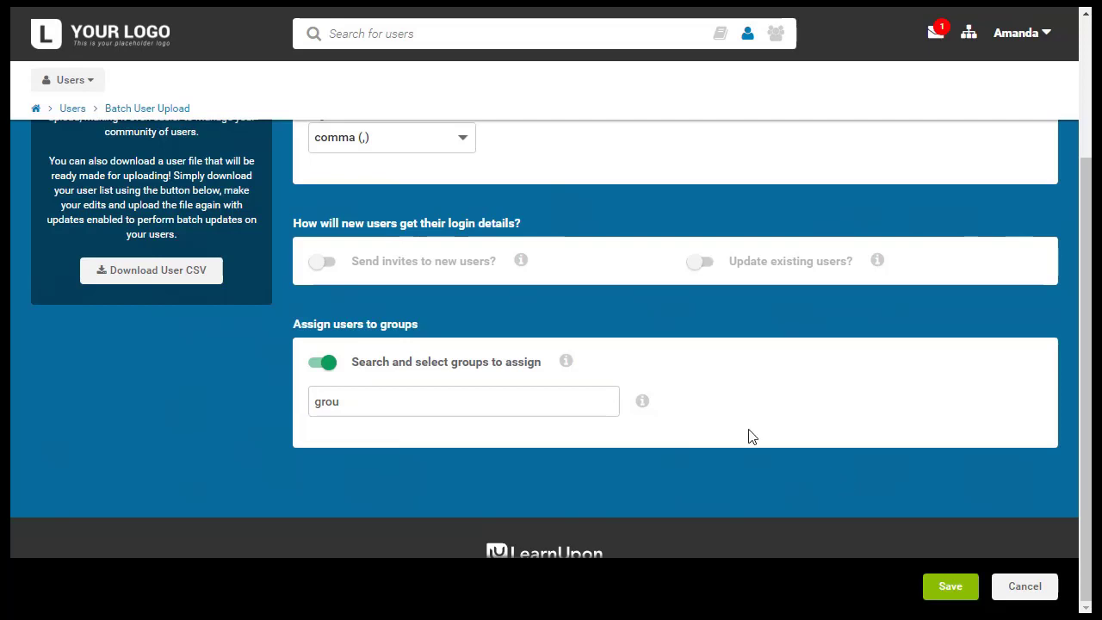
{"action": "left_click", "coordinate": [321, 365]}
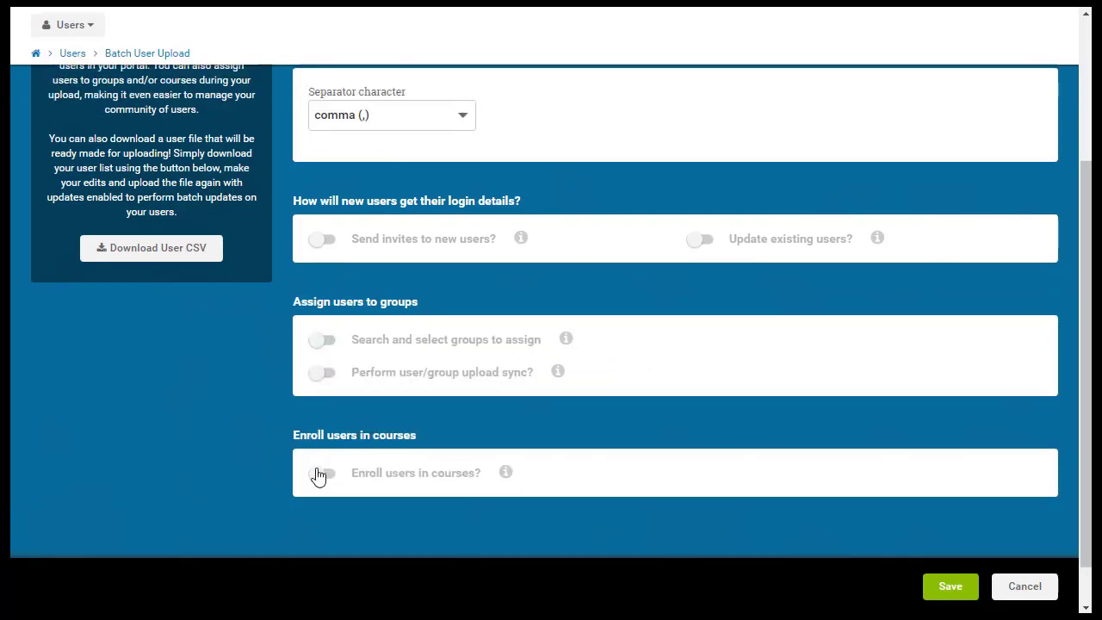
Try the course enrollment option by searching for "blood", discard the batch upload settings and return to the user list
{"action": "left_click", "coordinate": [321, 474]}
{"action": "left_click", "coordinate": [336, 407]}
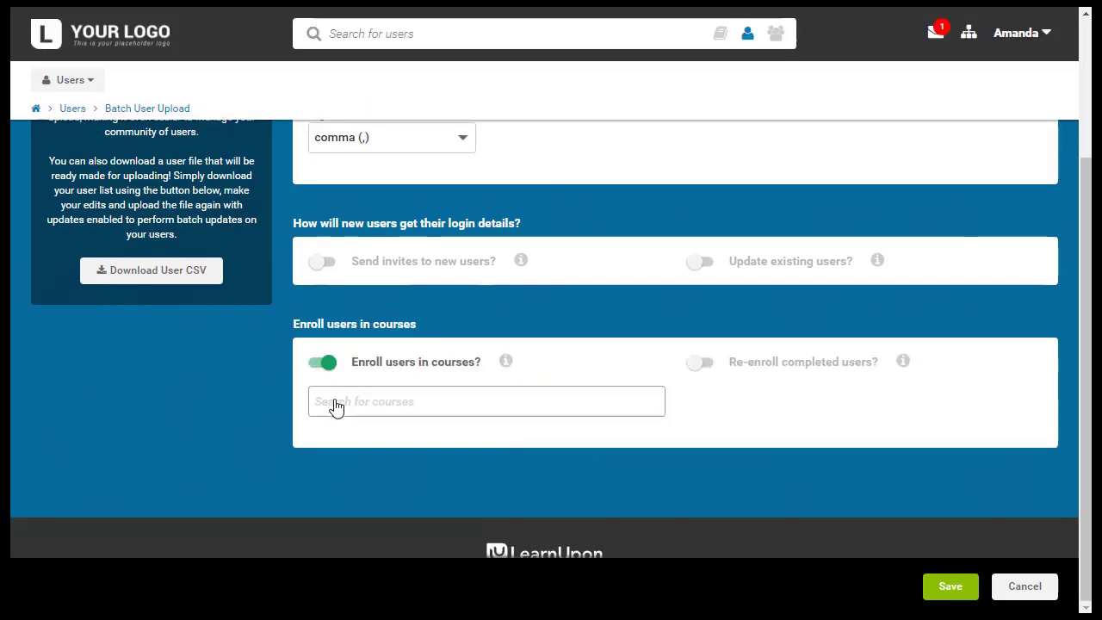
{"action": "type", "text": "blood"}
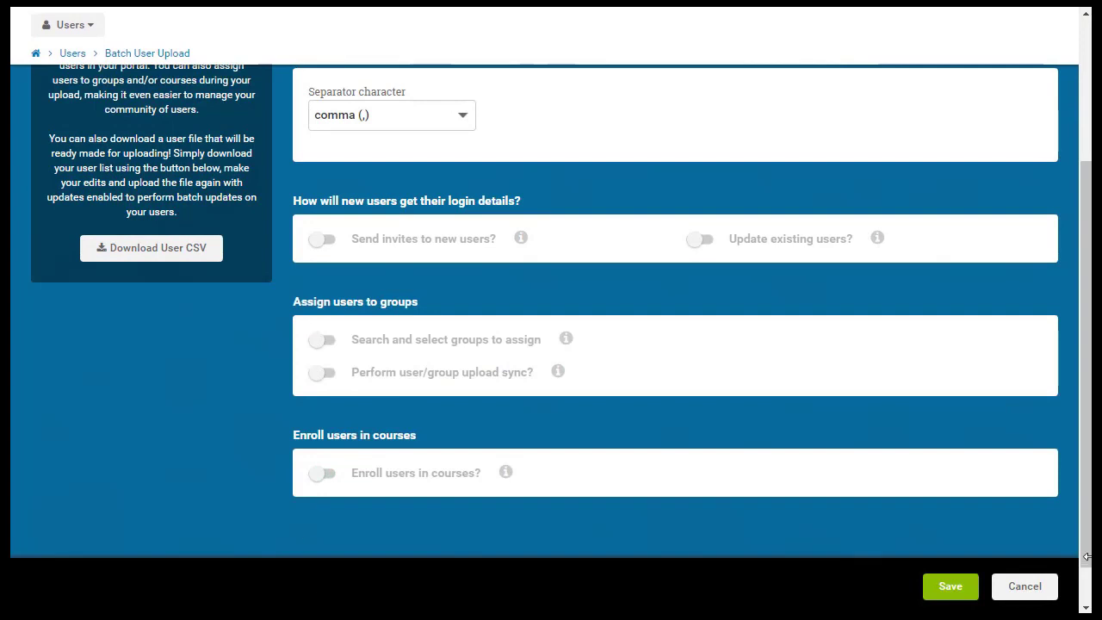
{"action": "scroll", "coordinate": [1087, 557], "scroll_direction": "up", "scroll_amount": 3}
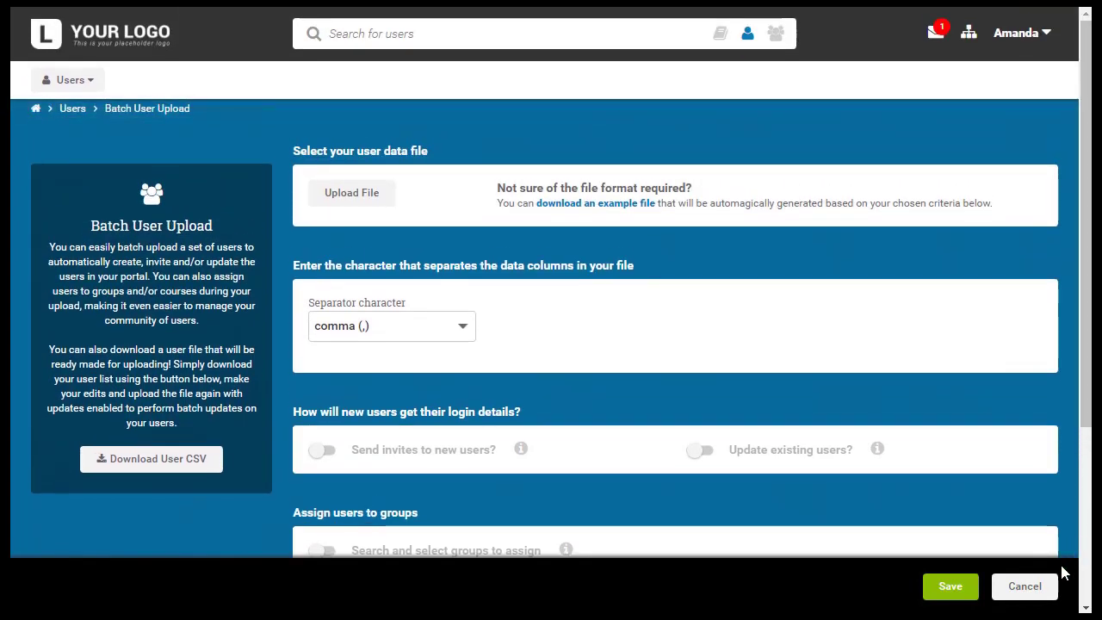
{"action": "left_click", "coordinate": [1027, 587]}
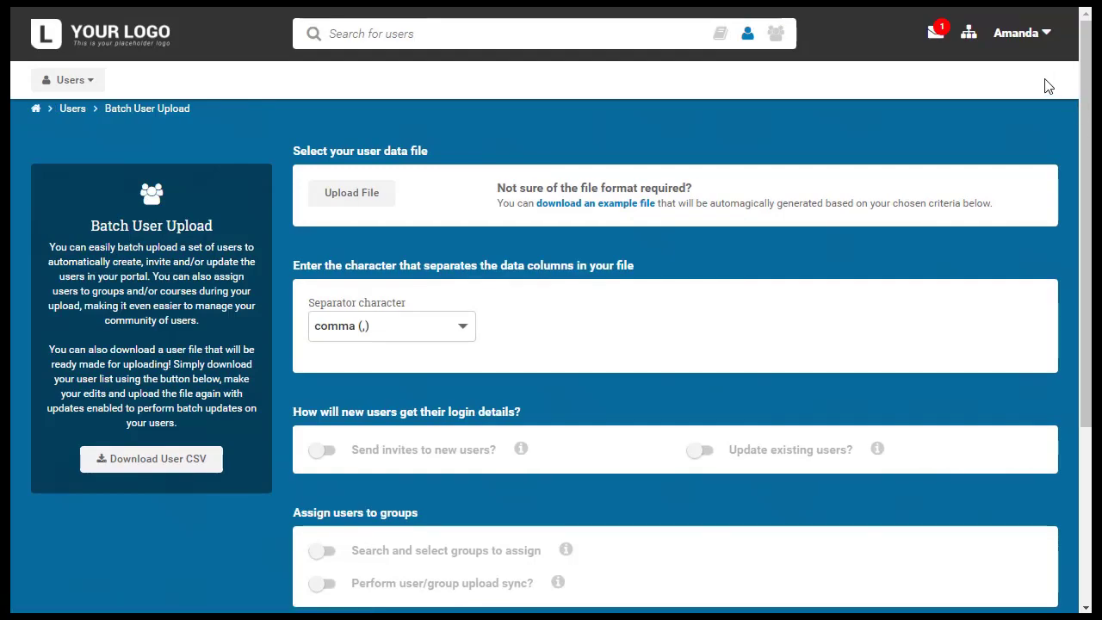
{"action": "left_click", "coordinate": [70, 109]}
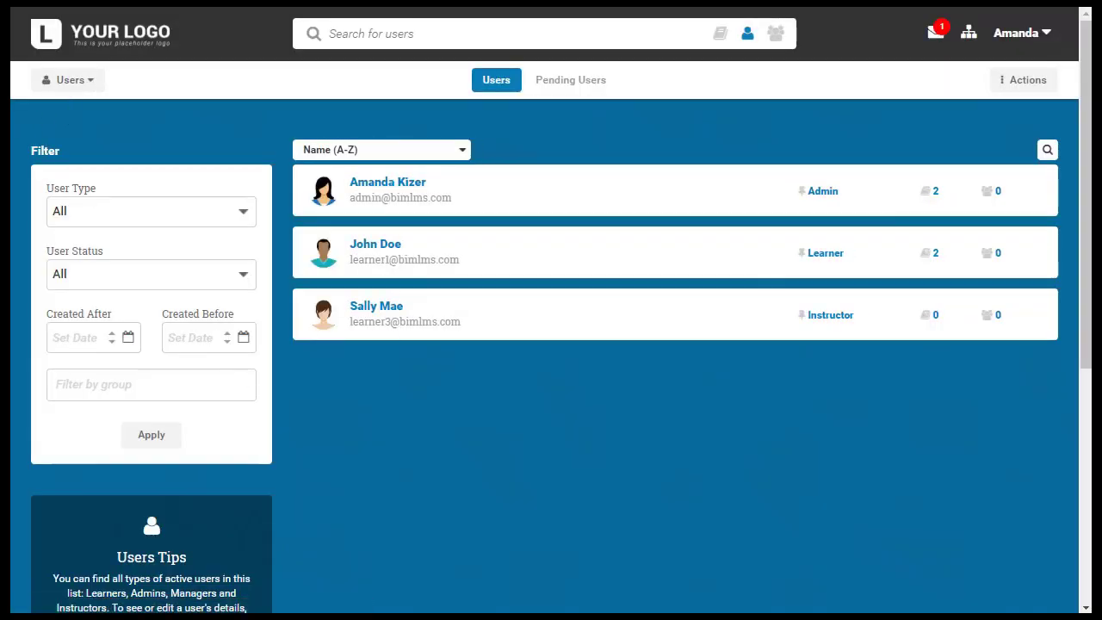
Review the Learner user's profile info, user settings and course enrollments, and return to the user list
{"action": "left_click", "coordinate": [387, 249]}
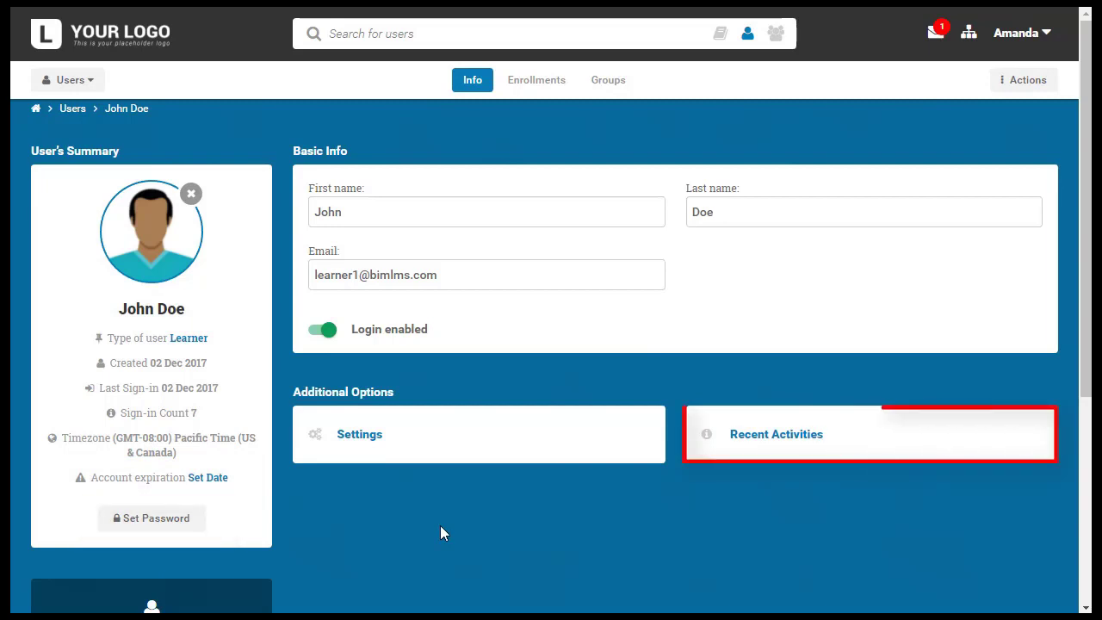
{"action": "left_click", "coordinate": [363, 441]}
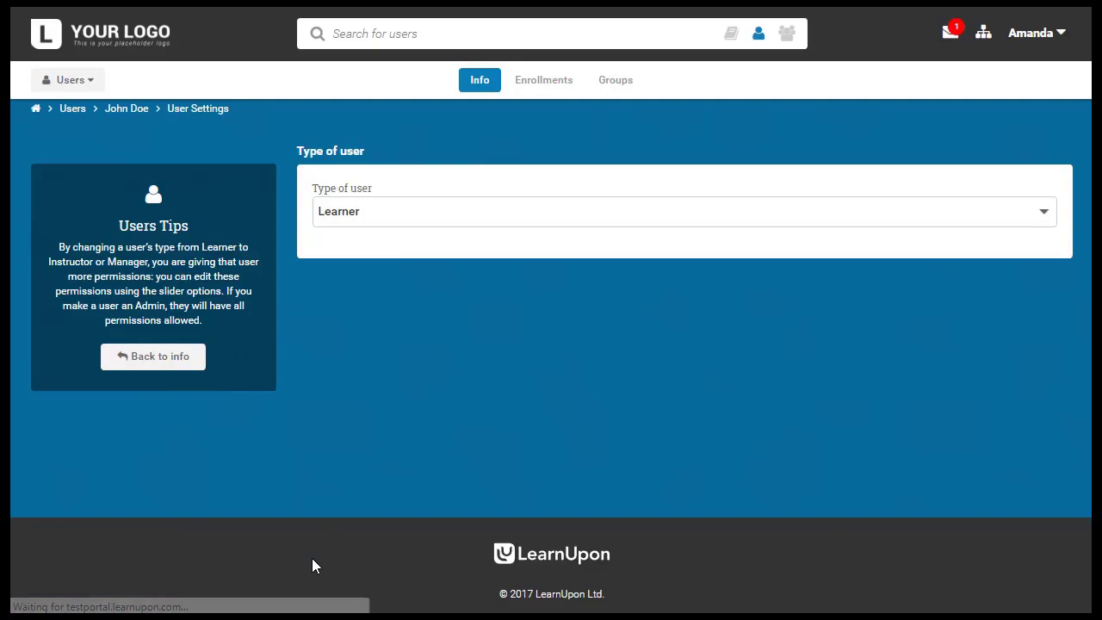
{"action": "left_click", "coordinate": [128, 111]}
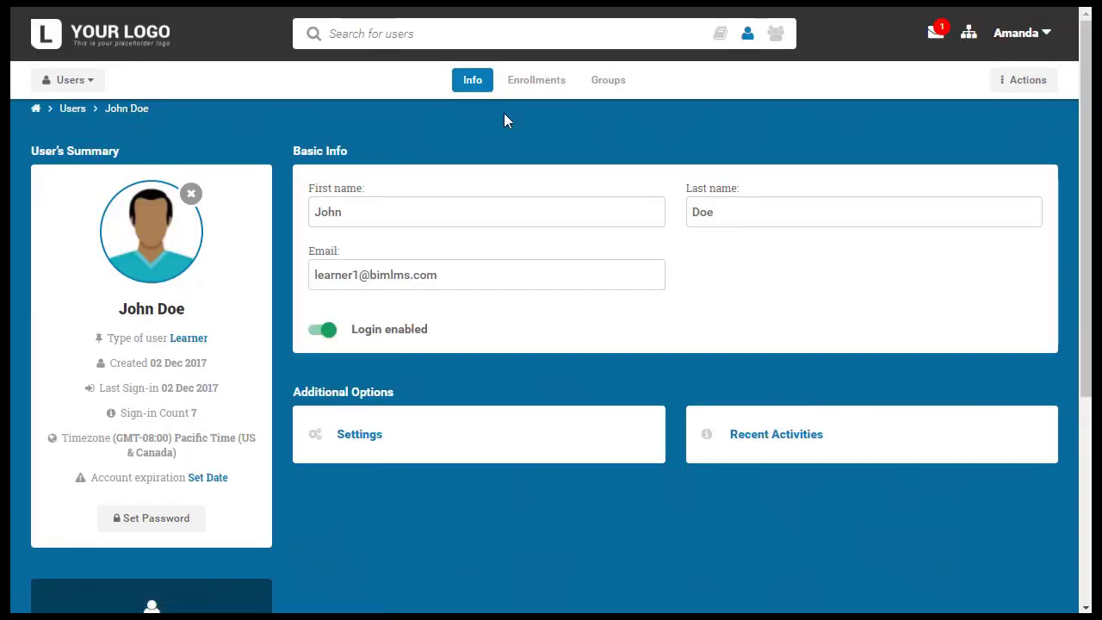
{"action": "left_click", "coordinate": [548, 86]}
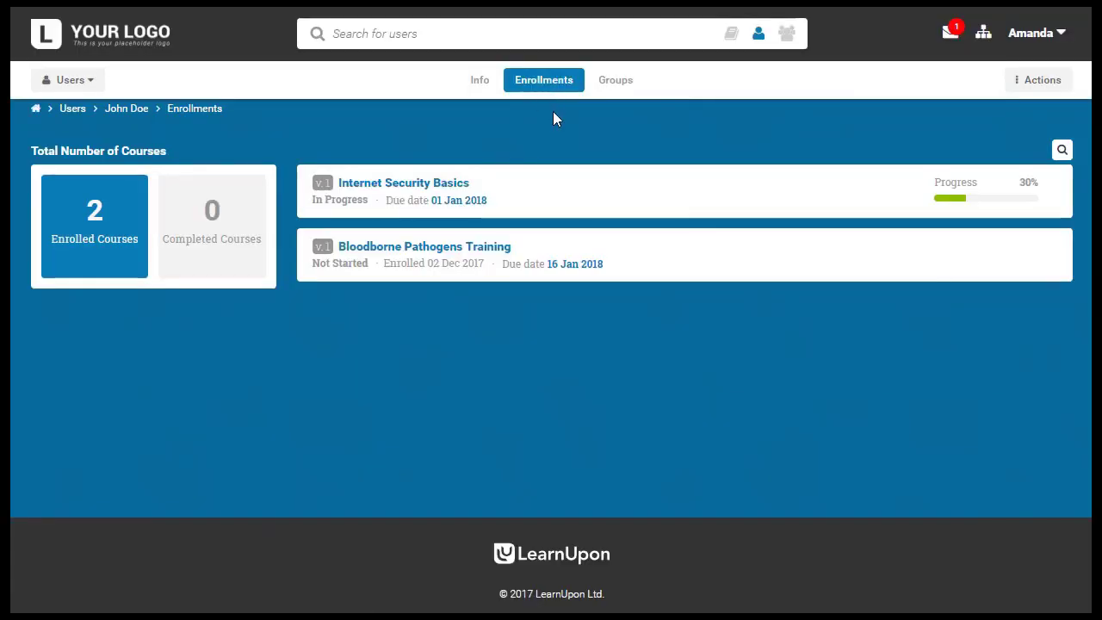
{"action": "left_click", "coordinate": [77, 113]}
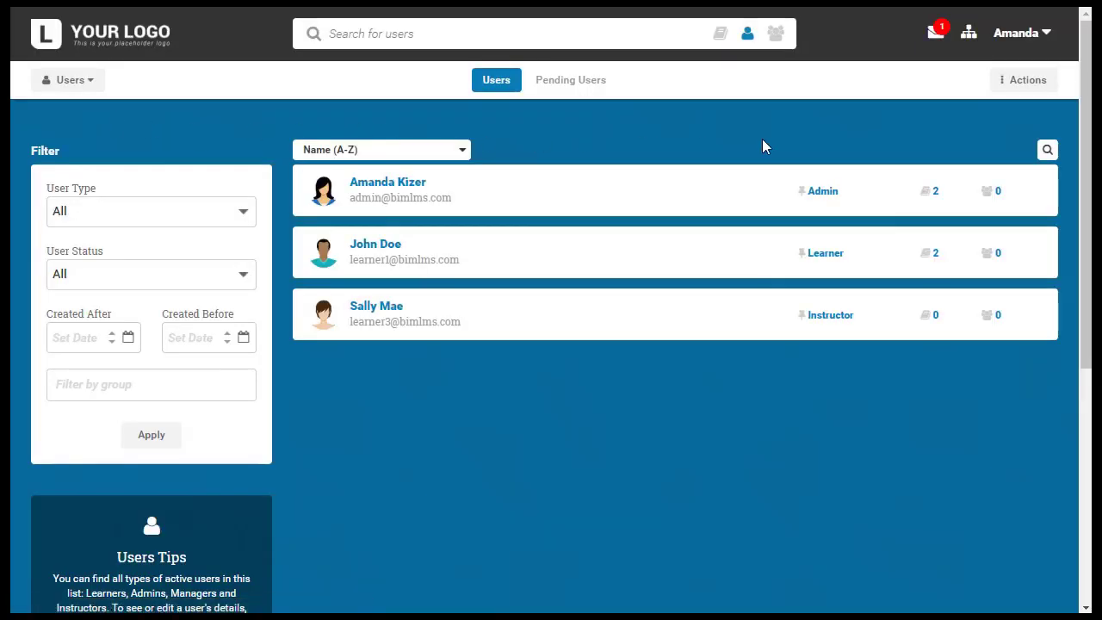
Try the option to update existing users in a batch upload, switch it off and cancel back to the user list
{"action": "left_click", "coordinate": [1044, 84]}
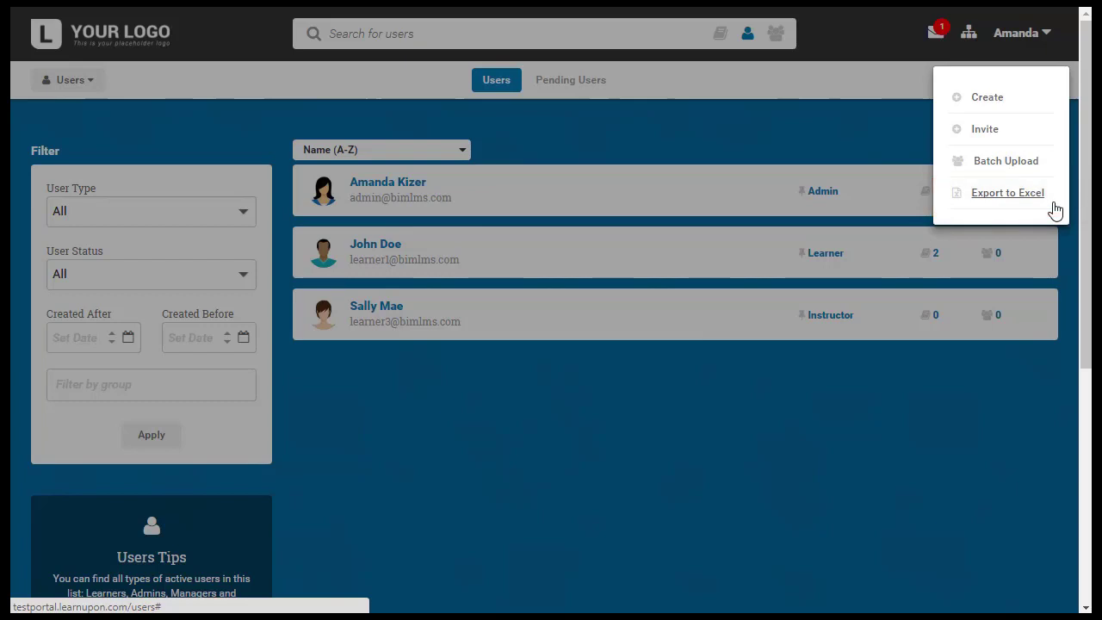
{"action": "left_click", "coordinate": [1025, 164]}
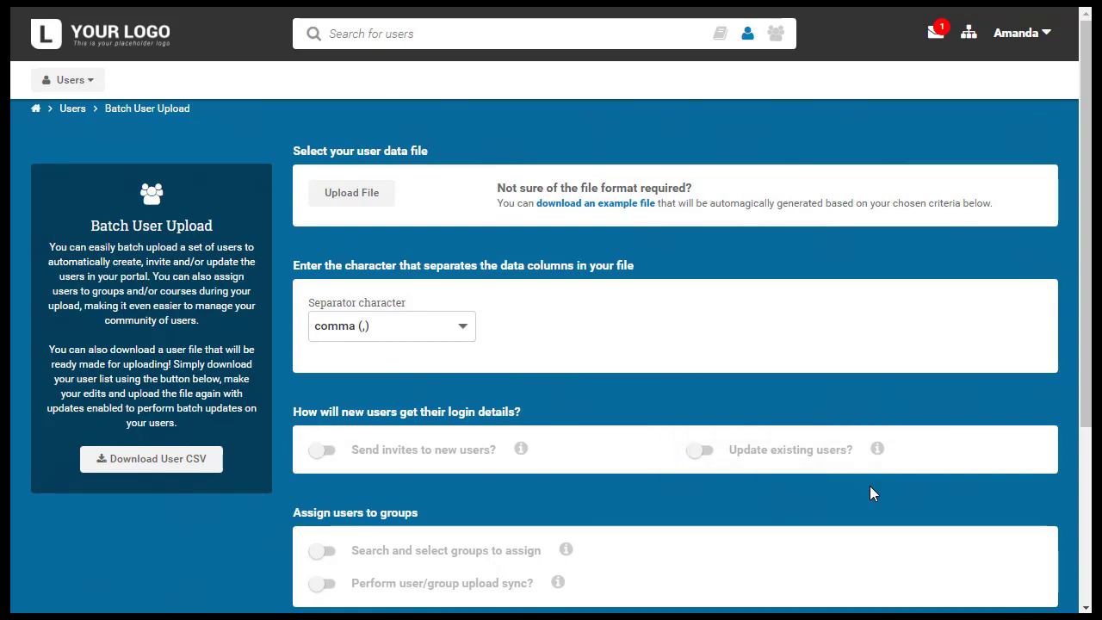
{"action": "left_click", "coordinate": [704, 455]}
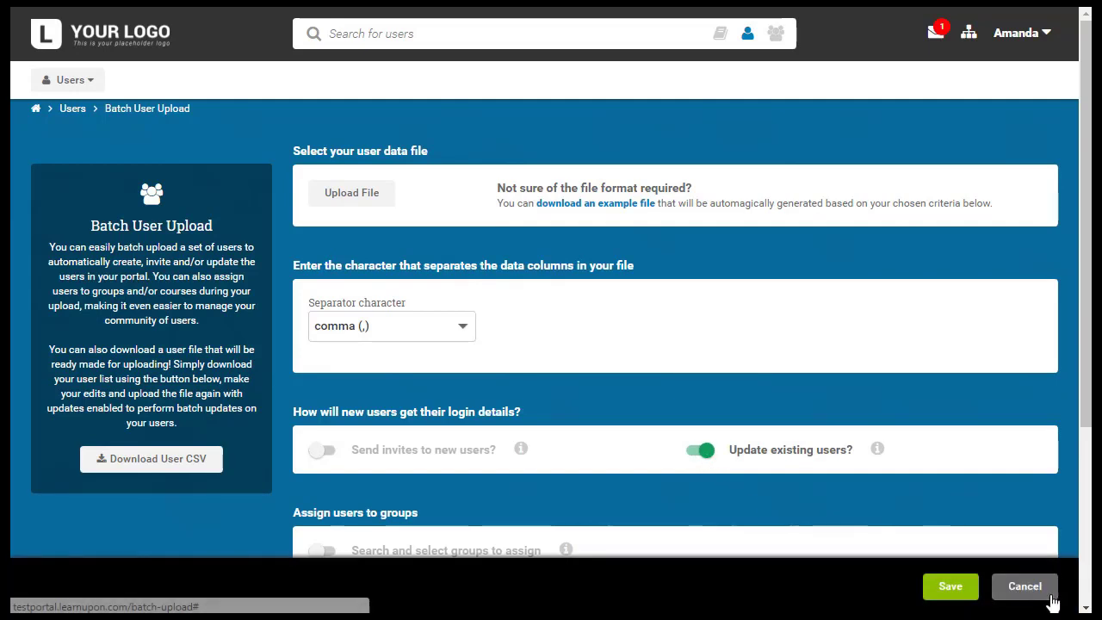
{"action": "left_click", "coordinate": [701, 455]}
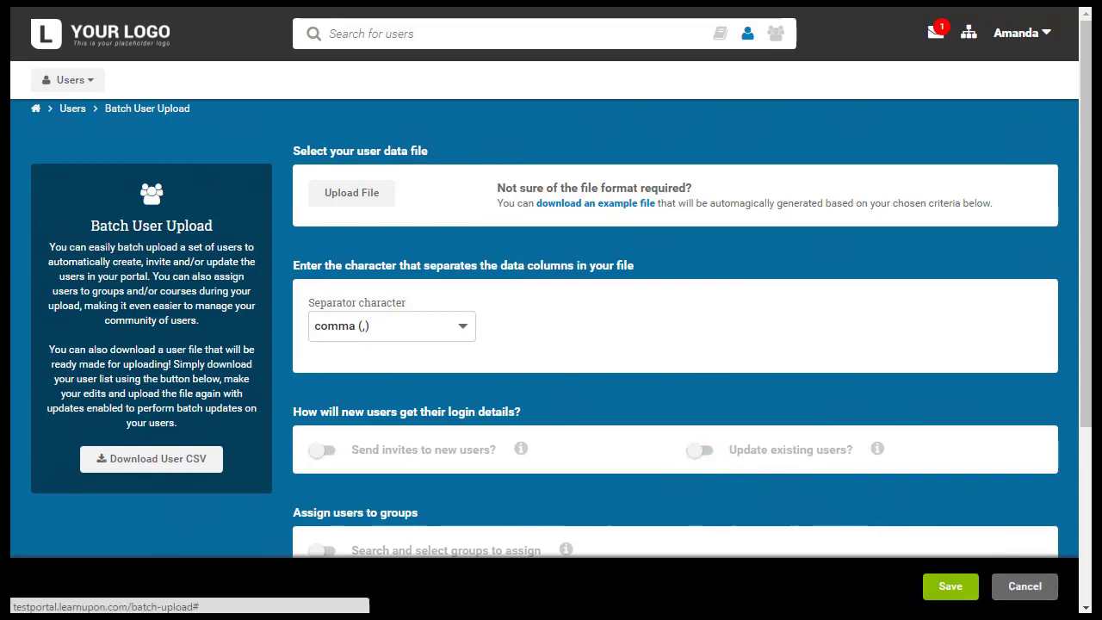
{"action": "left_click", "coordinate": [1025, 586]}
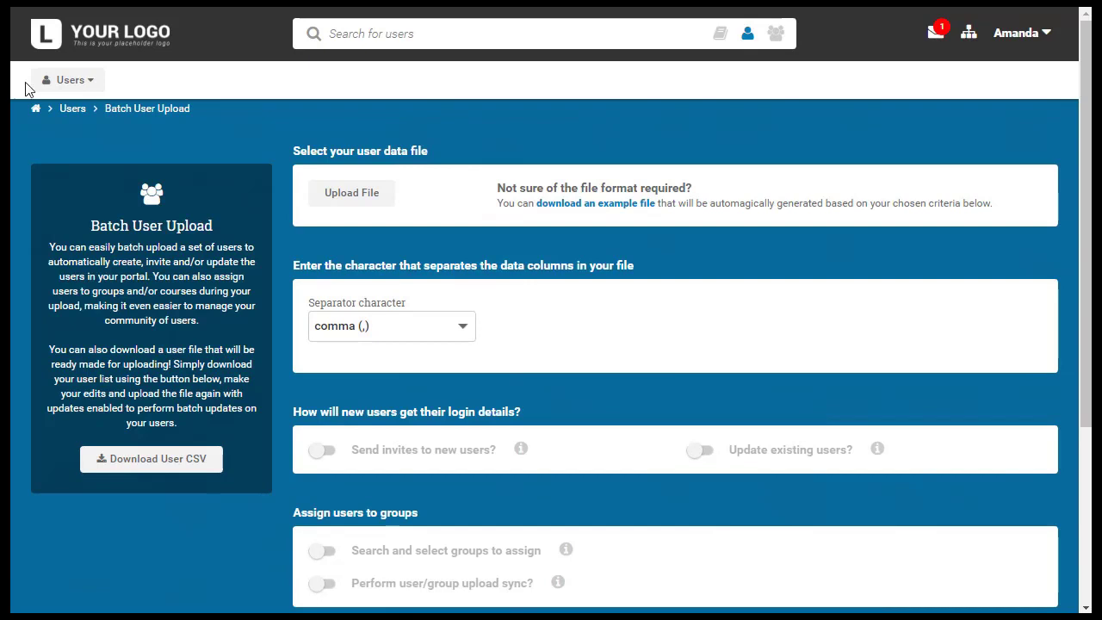
{"action": "left_click", "coordinate": [66, 111]}
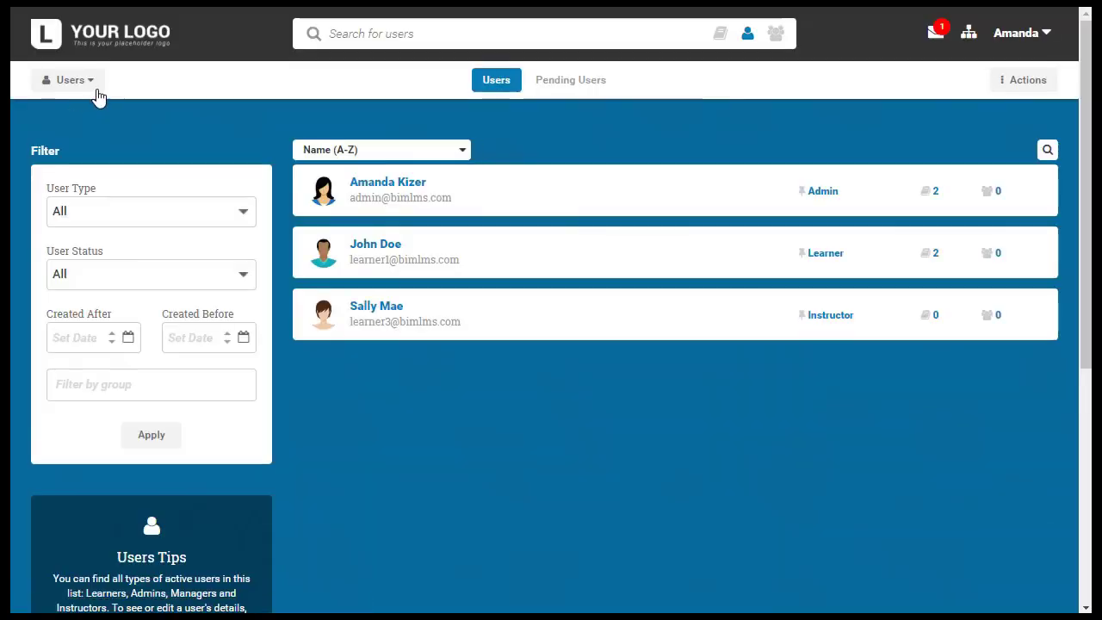
Return from the user list to the dashboard
{"action": "left_click", "coordinate": [97, 85]}
{"action": "left_click", "coordinate": [97, 86]}
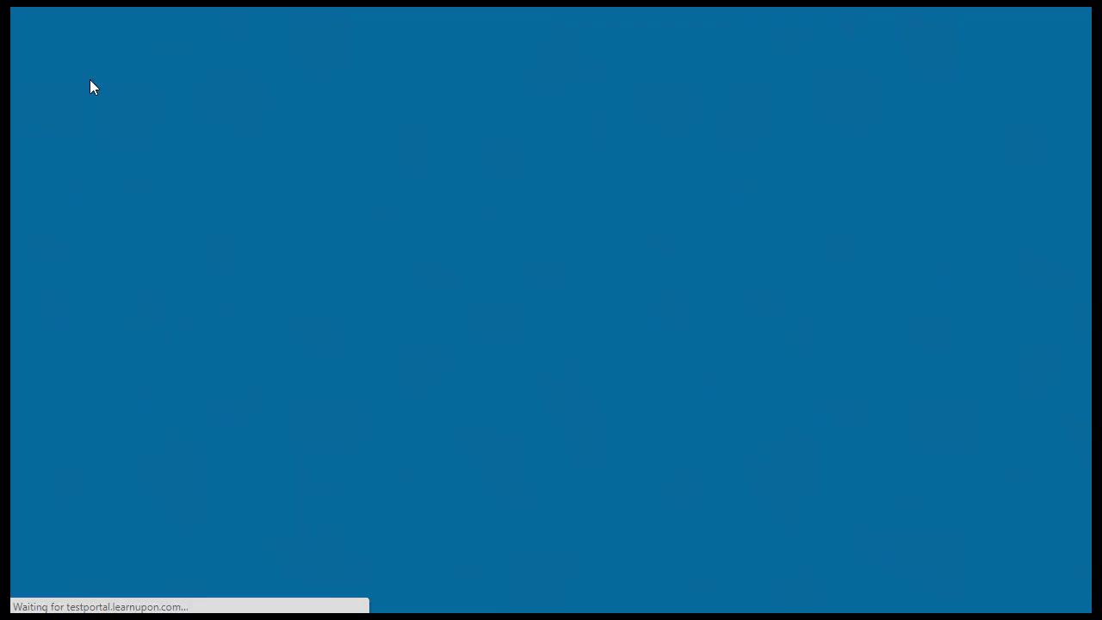